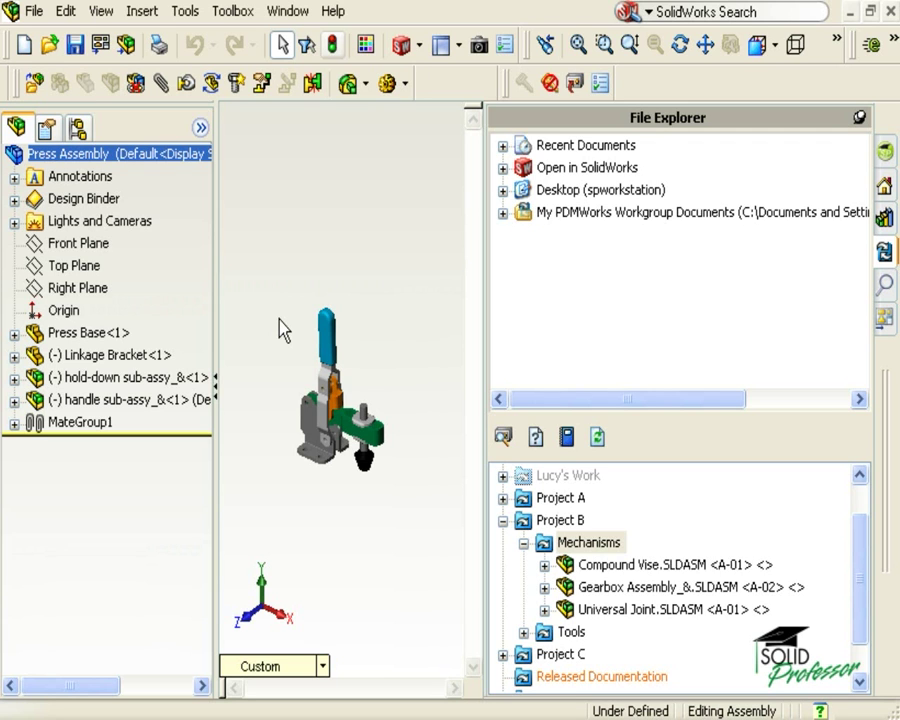
Highlight Press Base, Linkage Bracket, the hold-down sub-assembly and the handle sub-assembly in the tree.
{"action": "left_click", "coordinate": [123, 334]}
{"action": "left_click", "coordinate": [120, 357]}
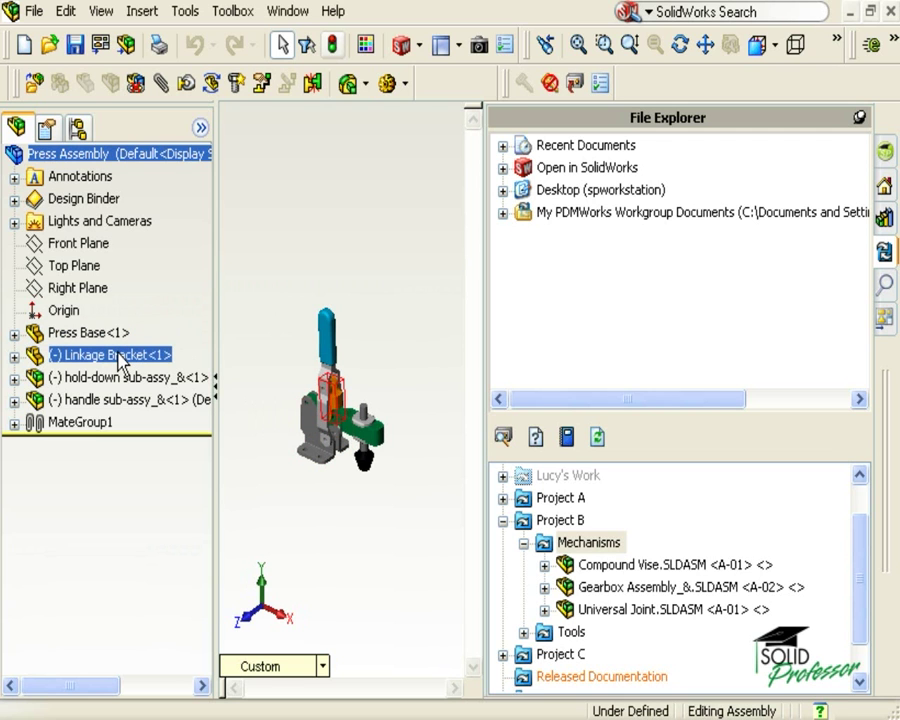
{"action": "left_click", "coordinate": [119, 379]}
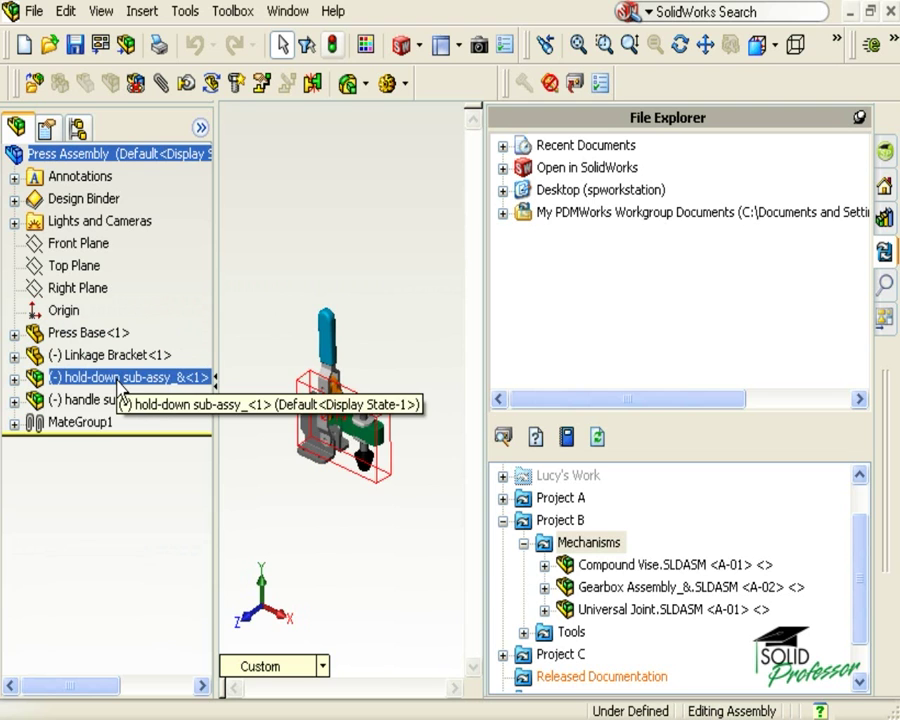
{"action": "left_click", "coordinate": [113, 401]}
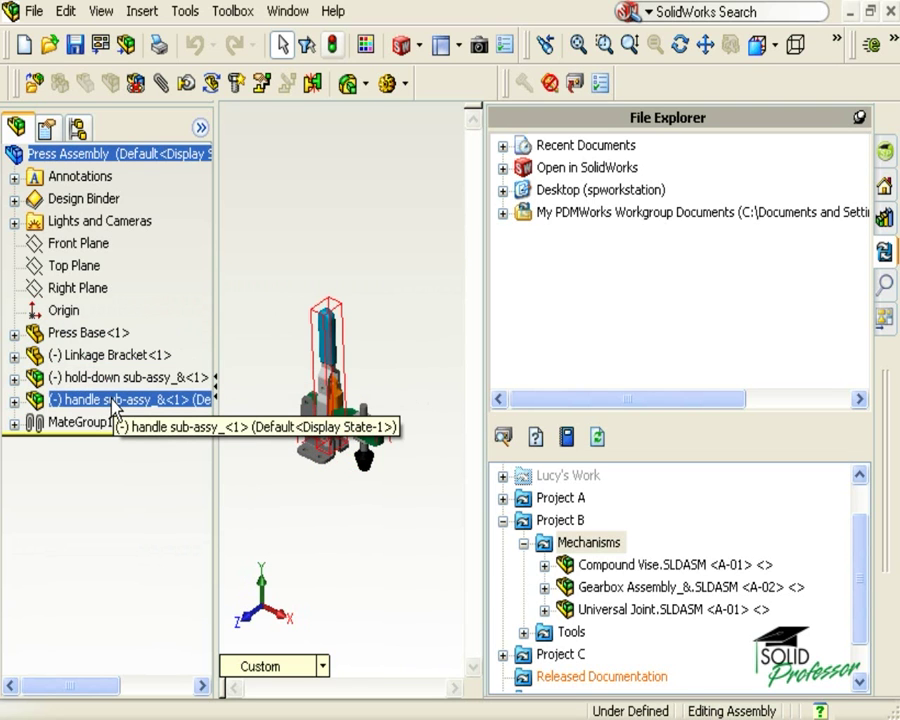
Expand the handle sub-assembly and highlight its origin, both handle halves and the Grip sleeve, then deselect.
{"action": "left_click", "coordinate": [14, 401]}
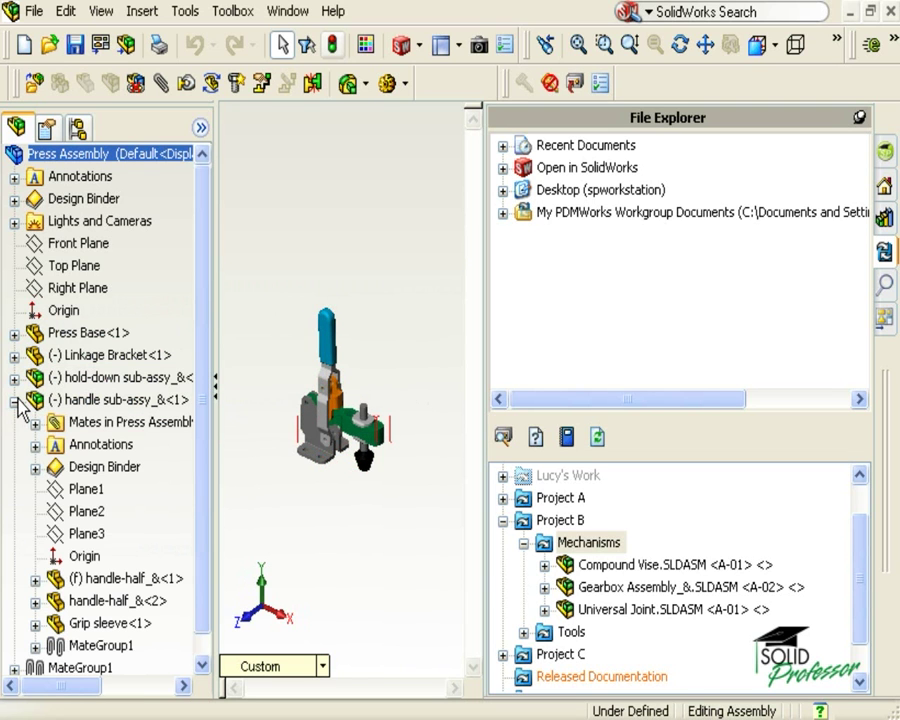
{"action": "left_click", "coordinate": [84, 558]}
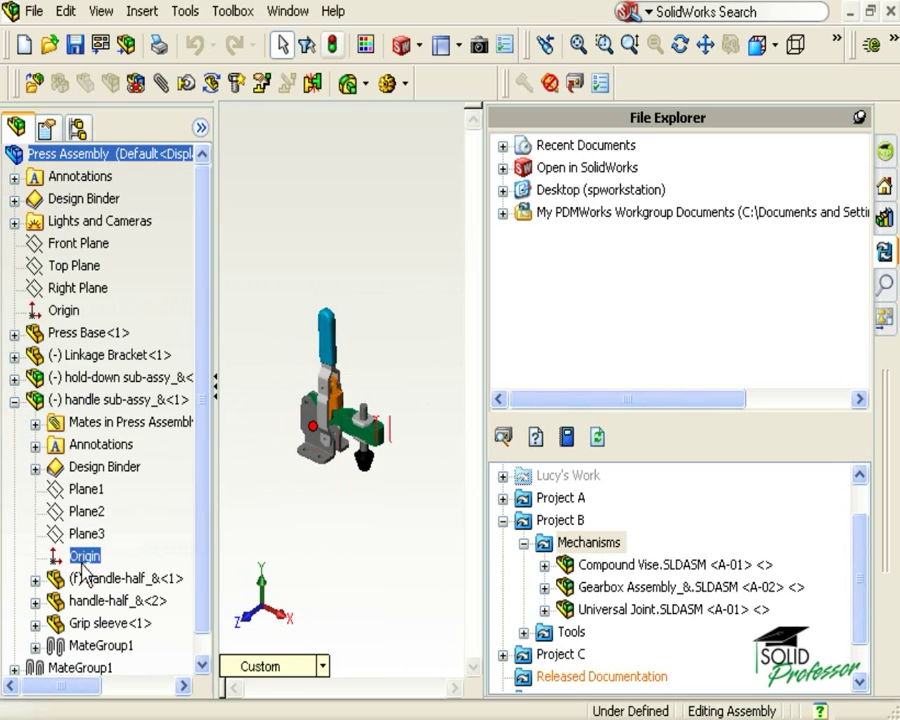
{"action": "left_click", "coordinate": [90, 600]}
{"action": "left_click", "coordinate": [90, 624]}
{"action": "left_click", "coordinate": [118, 580]}
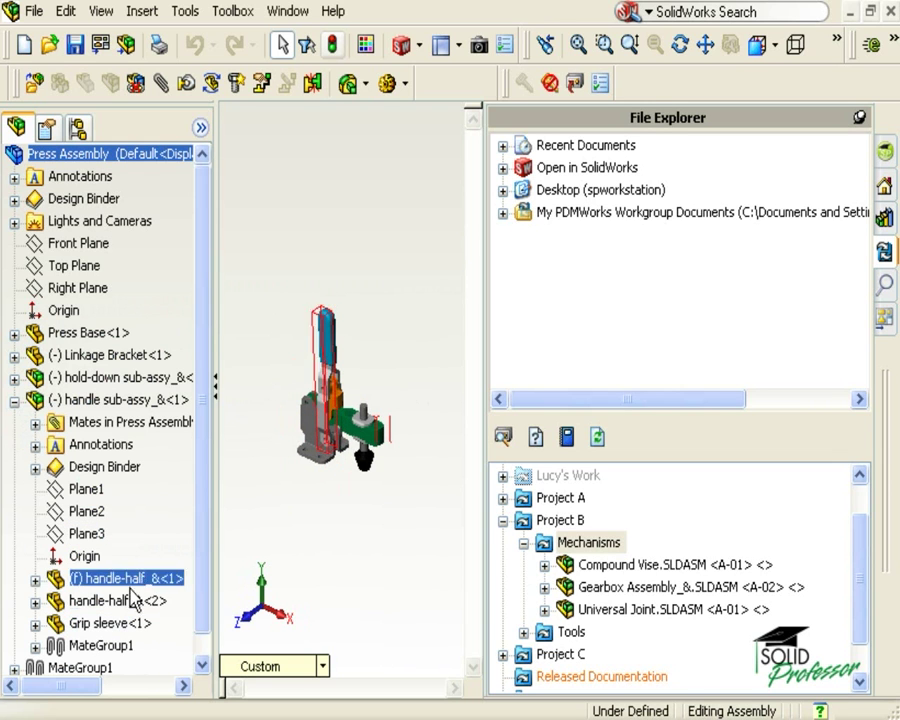
{"action": "left_click", "coordinate": [227, 473]}
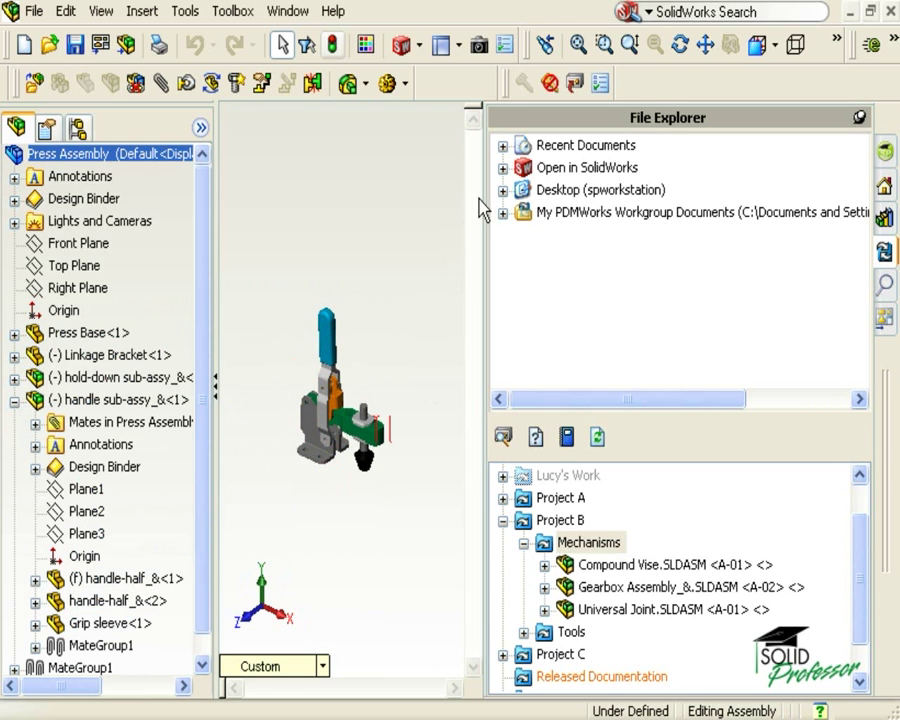
Expand the 'Open in SolidWorks' node in File Explorer to list all open files.
{"action": "left_click", "coordinate": [502, 167]}
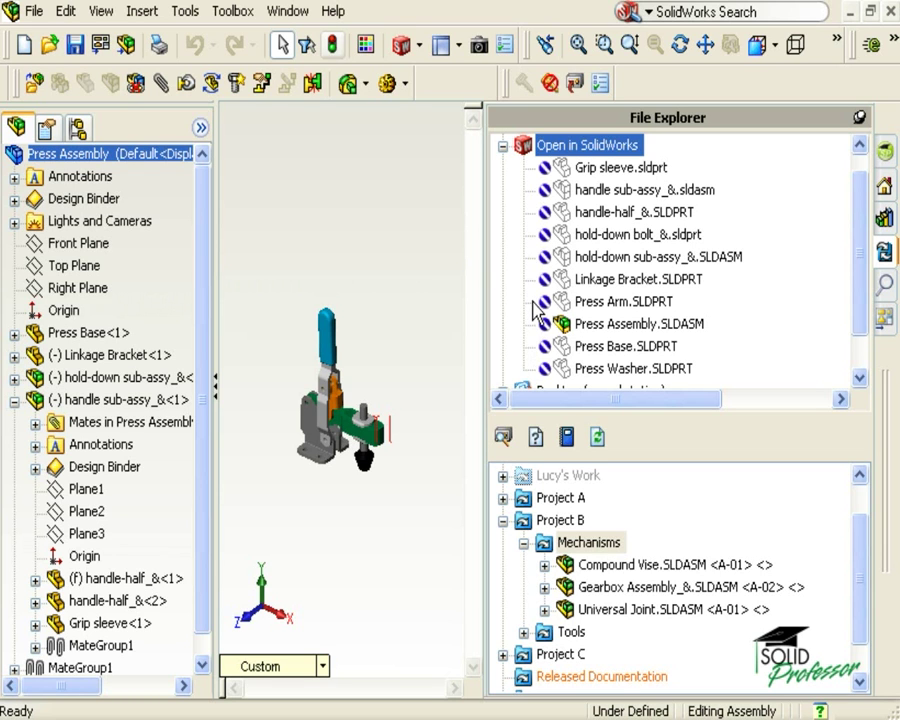
Start Check in This Document for Press Assembly.SLDASM from its right-click menu.
{"action": "right_click", "coordinate": [606, 324]}
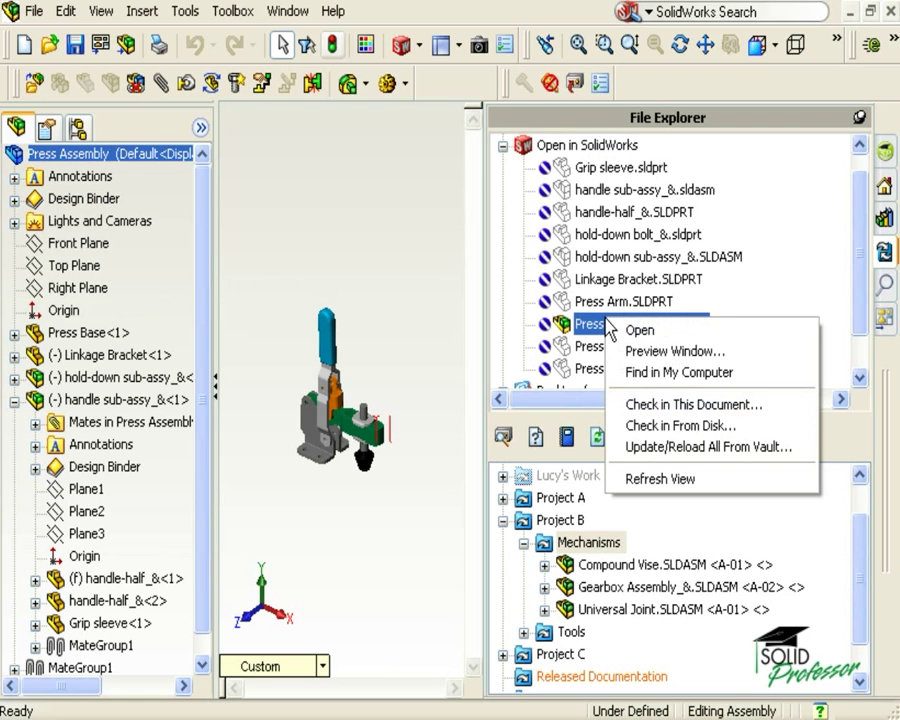
{"action": "left_click", "coordinate": [624, 405]}
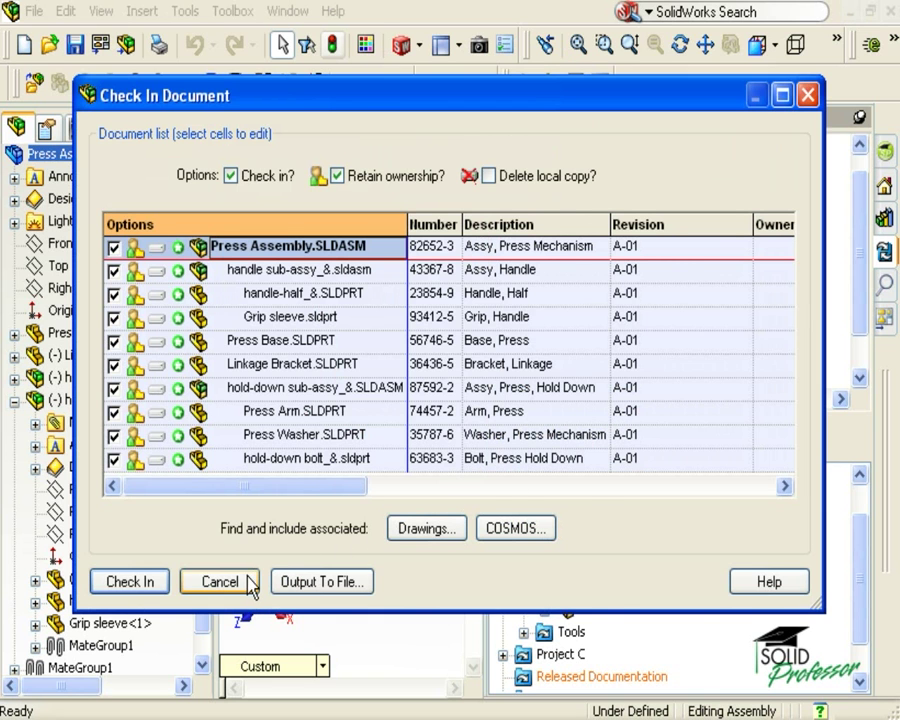
Cancel the pending check-in, then use File > Save and Check In for Press Assembly.
{"action": "left_click", "coordinate": [222, 581]}
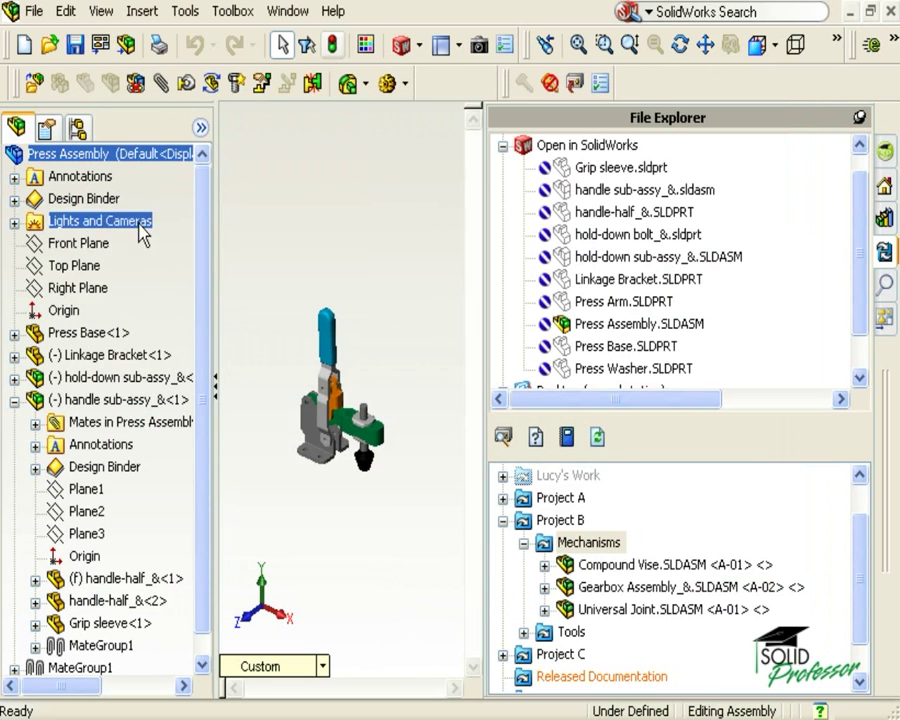
{"action": "left_click", "coordinate": [44, 20]}
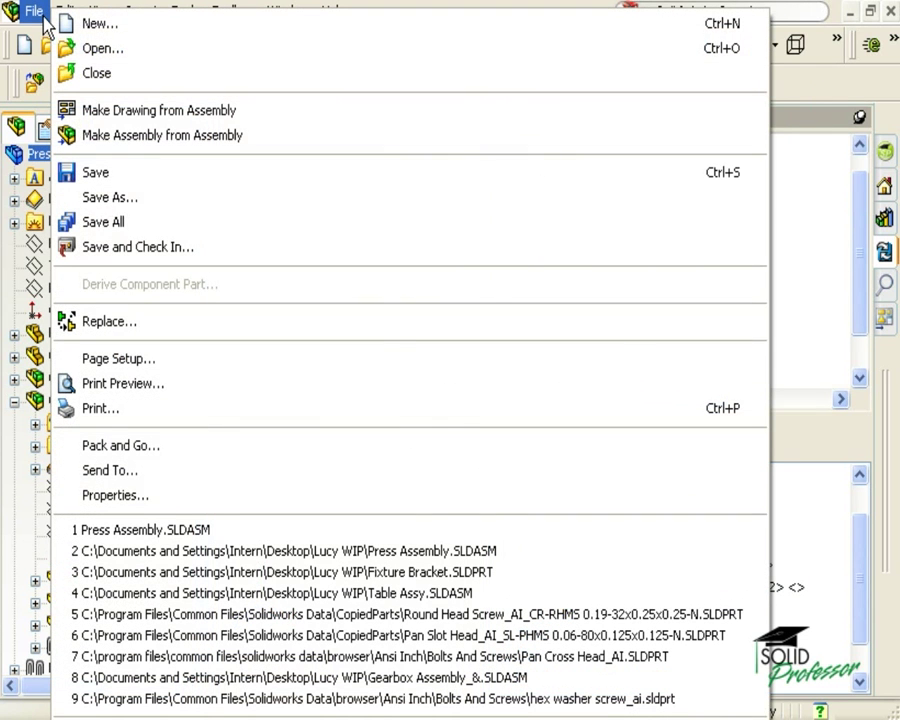
{"action": "left_click", "coordinate": [193, 252]}
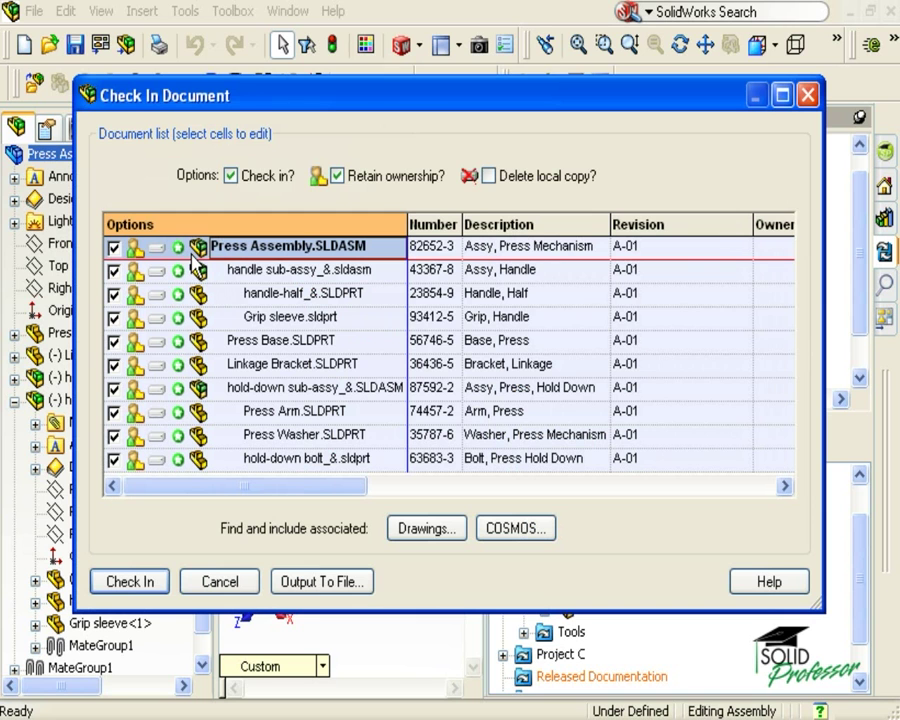
Exclude Press Base and Press Arm from check-in, leaving the assembly's own settings unchanged.
{"action": "left_click", "coordinate": [231, 176]}
{"action": "left_click", "coordinate": [233, 177]}
{"action": "left_click", "coordinate": [337, 177]}
{"action": "left_click", "coordinate": [337, 177]}
{"action": "left_click", "coordinate": [116, 348]}
{"action": "left_click", "coordinate": [114, 343]}
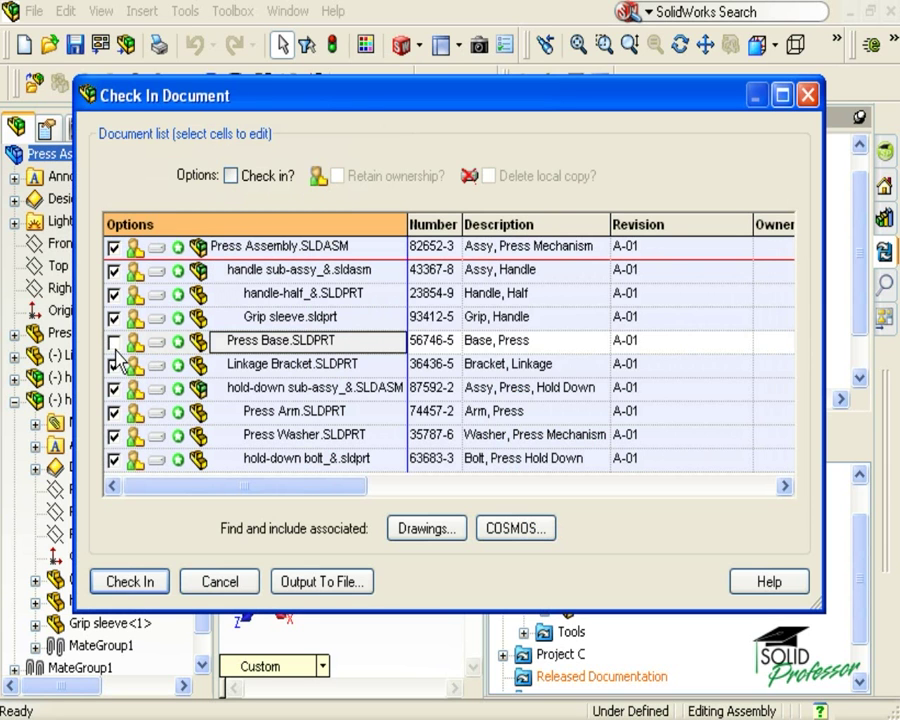
{"action": "left_click", "coordinate": [113, 413]}
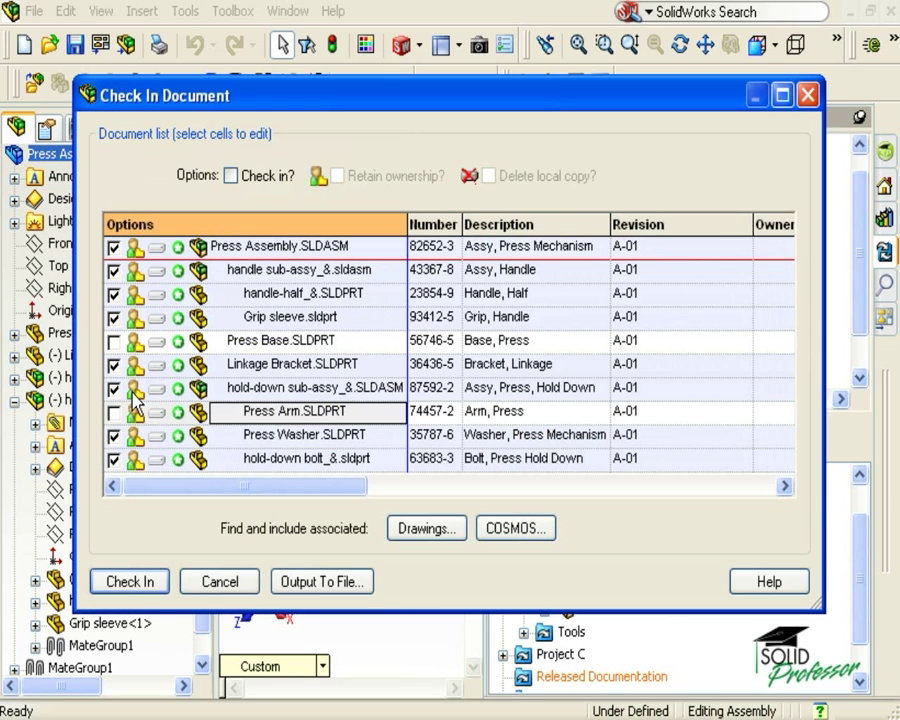
Stop retaining ownership of Linkage Bracket and delete local copies of handle-half and Grip sleeve.
{"action": "left_click", "coordinate": [133, 390]}
{"action": "left_click", "coordinate": [132, 391]}
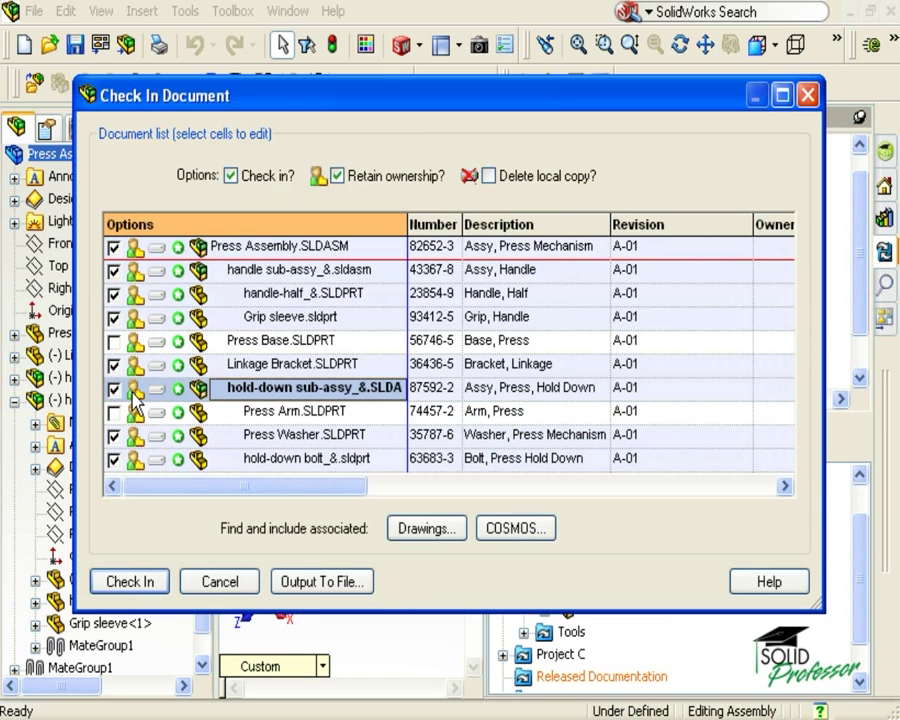
{"action": "left_click", "coordinate": [132, 367]}
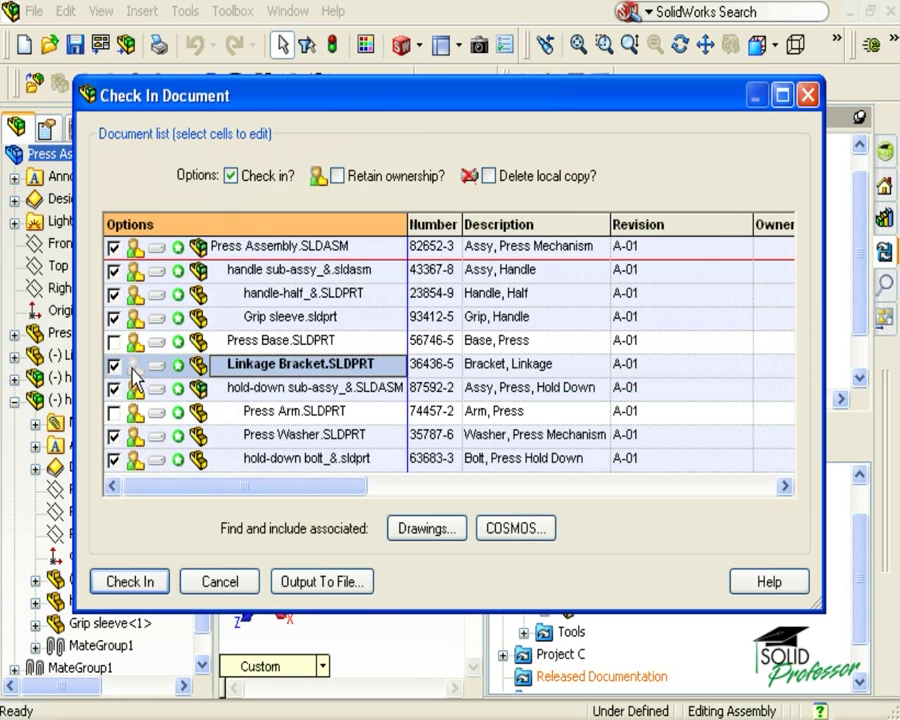
{"action": "left_click", "coordinate": [154, 317]}
{"action": "left_click", "coordinate": [156, 317]}
{"action": "left_click", "coordinate": [156, 294]}
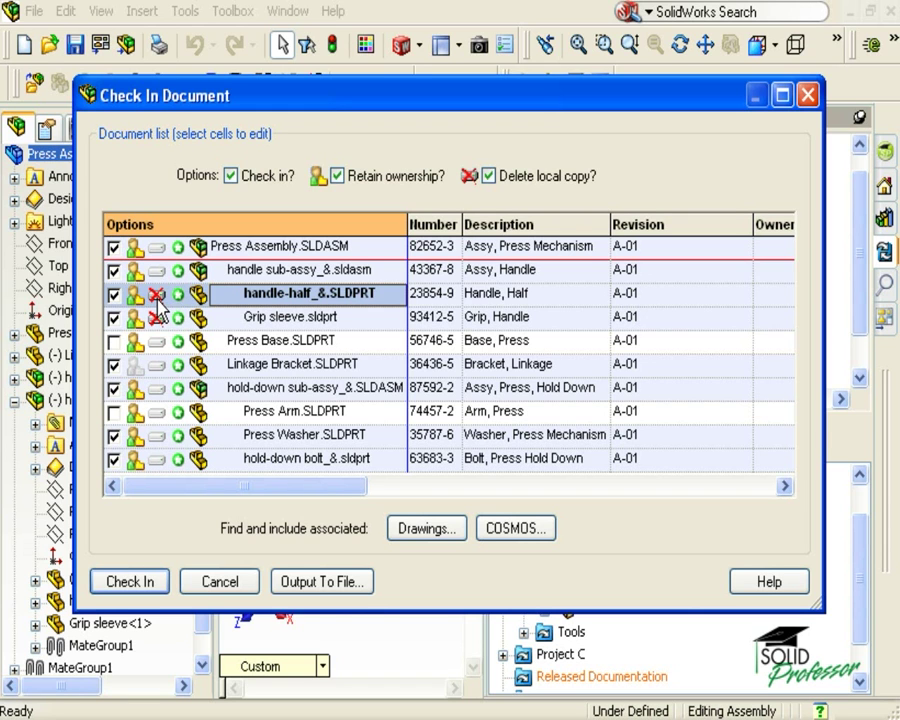
Set all ten files to check in, with Retain ownership off and Delete local copy on.
{"action": "left_click", "coordinate": [244, 222]}
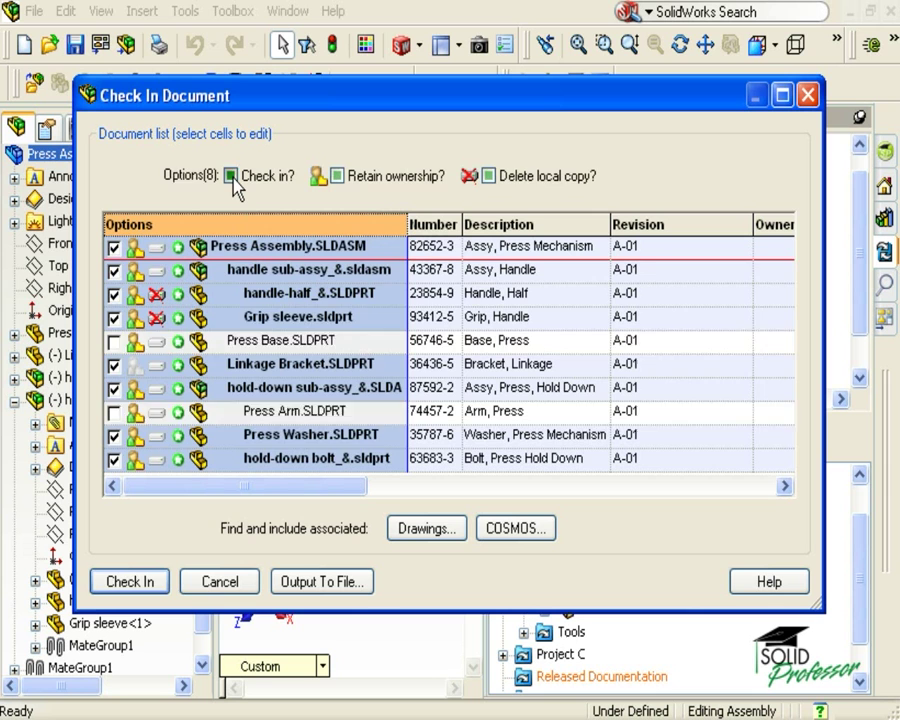
{"action": "left_click", "coordinate": [231, 177]}
{"action": "left_click", "coordinate": [231, 177]}
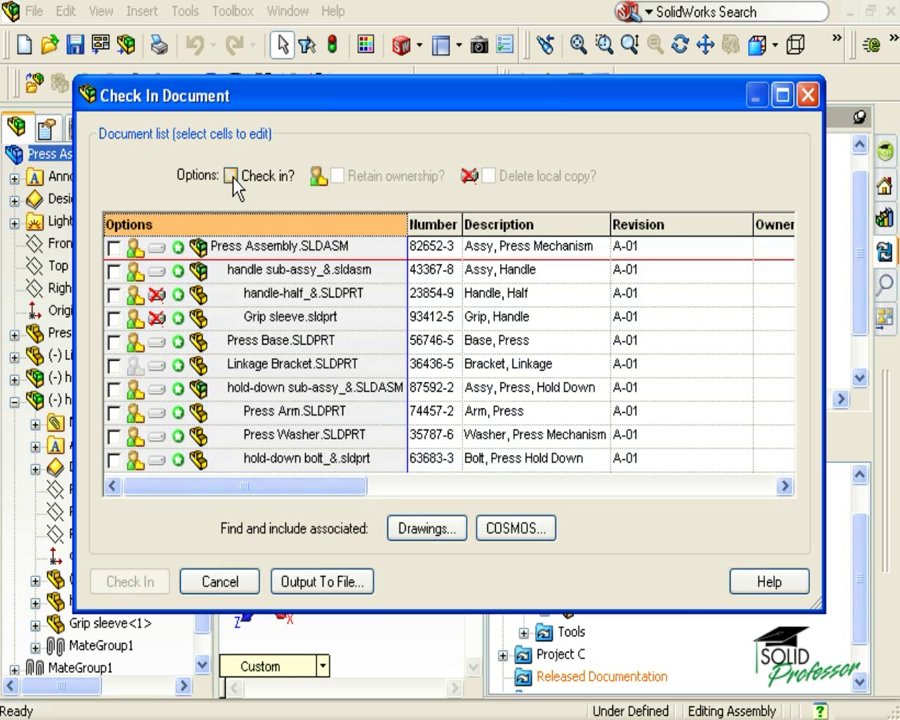
{"action": "left_click", "coordinate": [231, 177]}
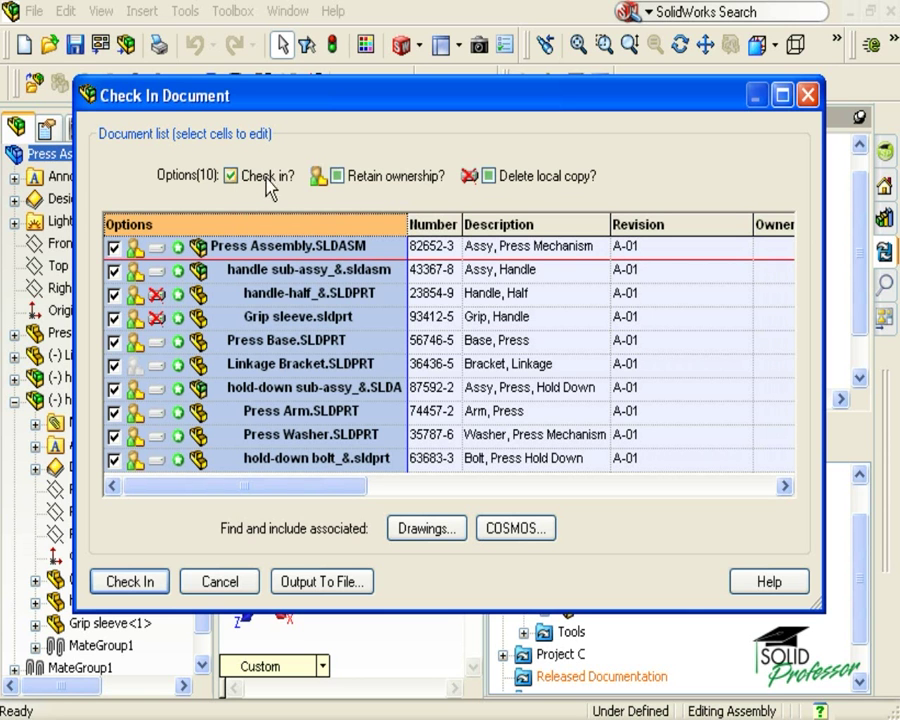
{"action": "left_click", "coordinate": [337, 177]}
{"action": "left_click", "coordinate": [337, 177]}
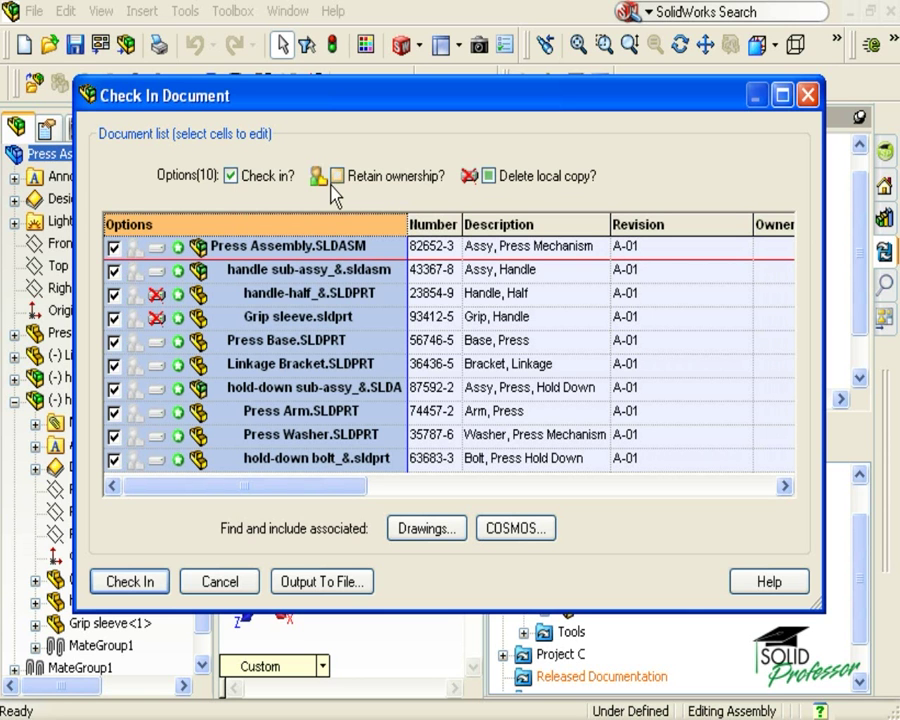
{"action": "left_click", "coordinate": [489, 177]}
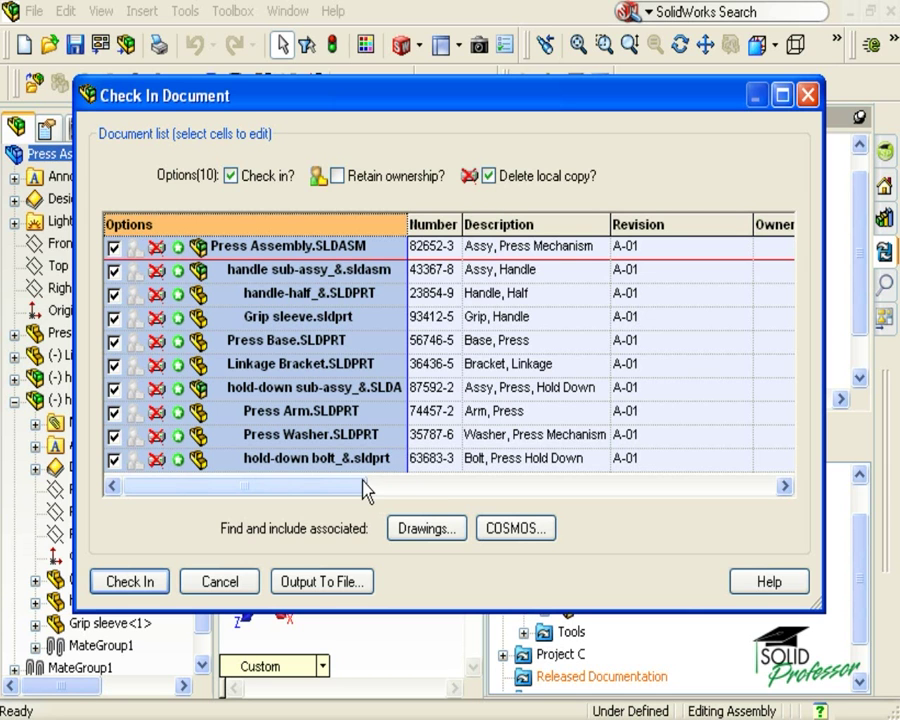
Verify the handle sub-assy and handle-half parts keep Mechanisms as their project.
{"action": "left_click_drag", "start_coordinate": [372, 486], "coordinate": [650, 520]}
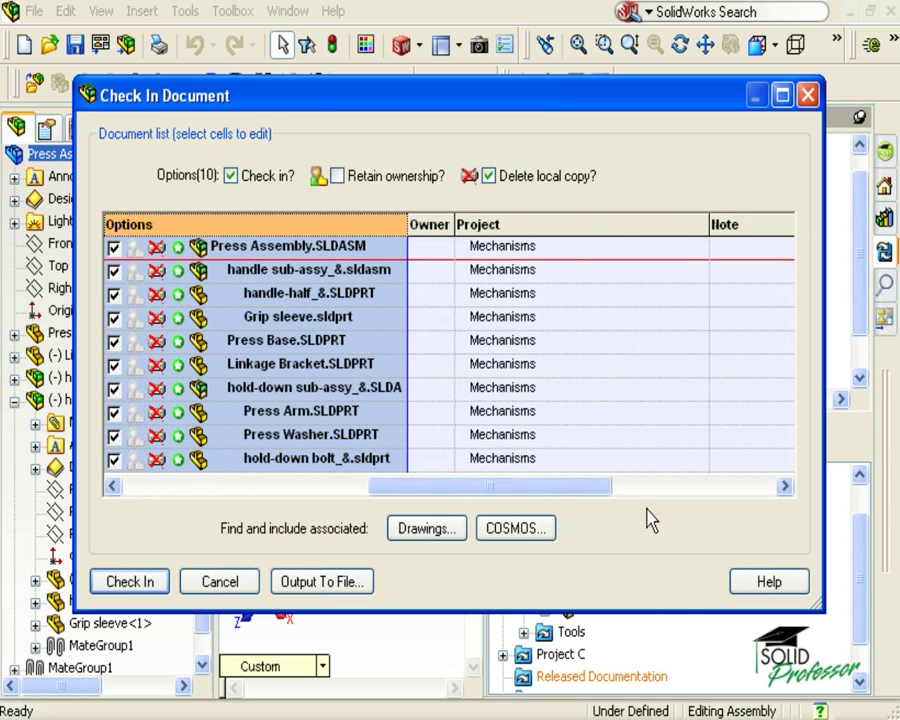
{"action": "left_click", "coordinate": [652, 271]}
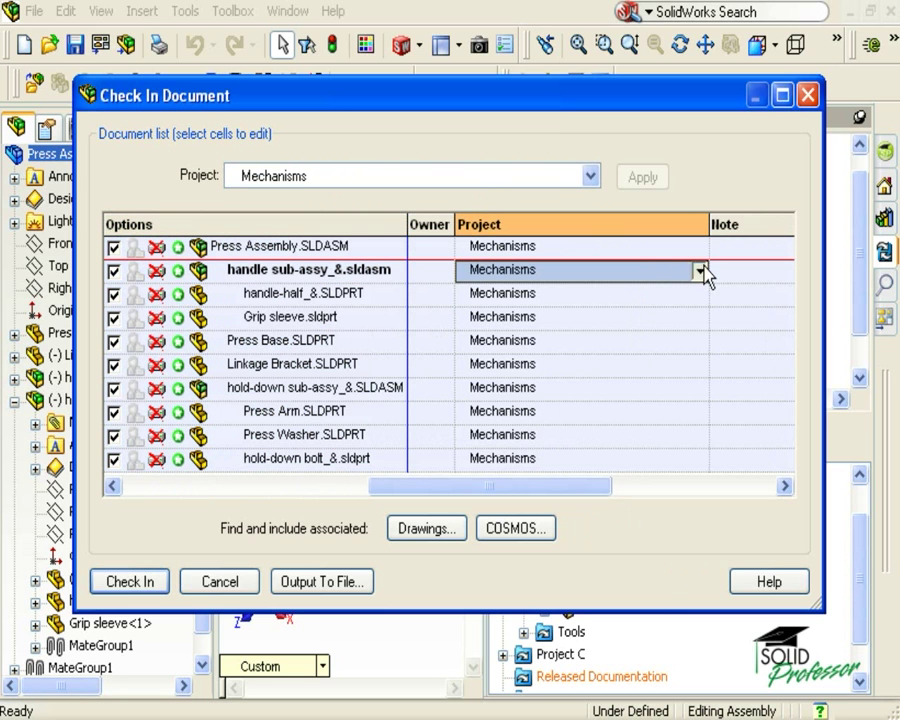
{"action": "left_click", "coordinate": [700, 272]}
{"action": "left_click", "coordinate": [705, 274]}
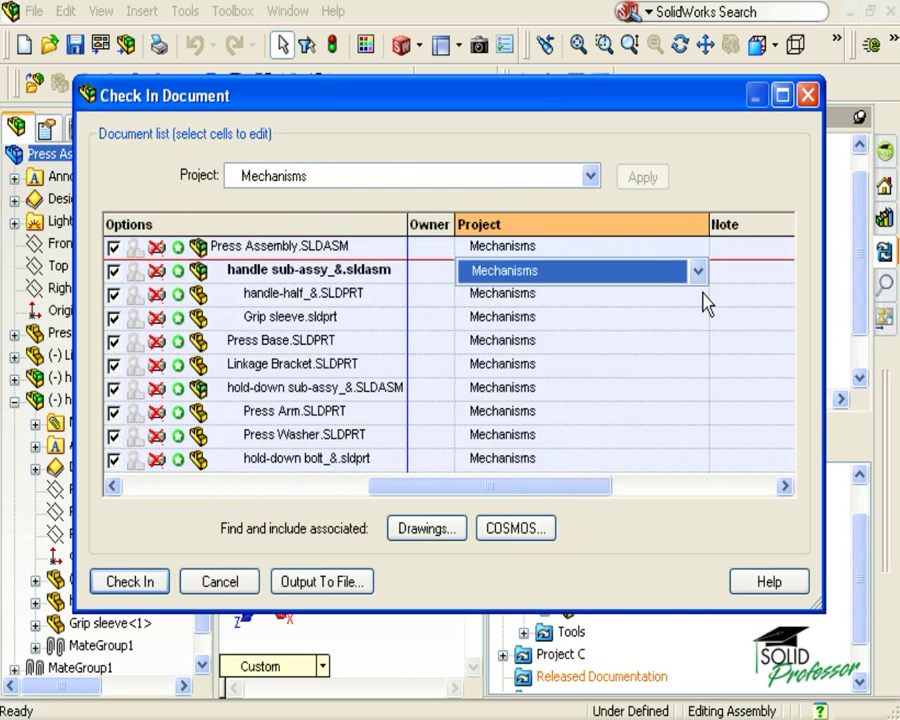
{"action": "left_click", "coordinate": [700, 297]}
{"action": "left_click", "coordinate": [703, 300]}
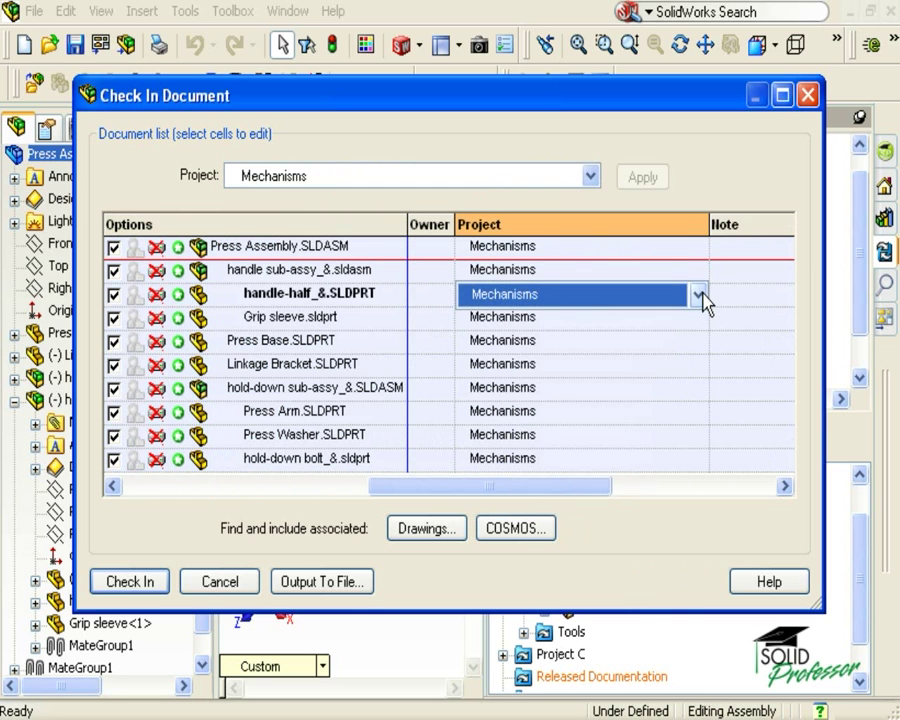
Keep Mechanisms as the project for all ten documents and select the Note column.
{"action": "left_click", "coordinate": [664, 226]}
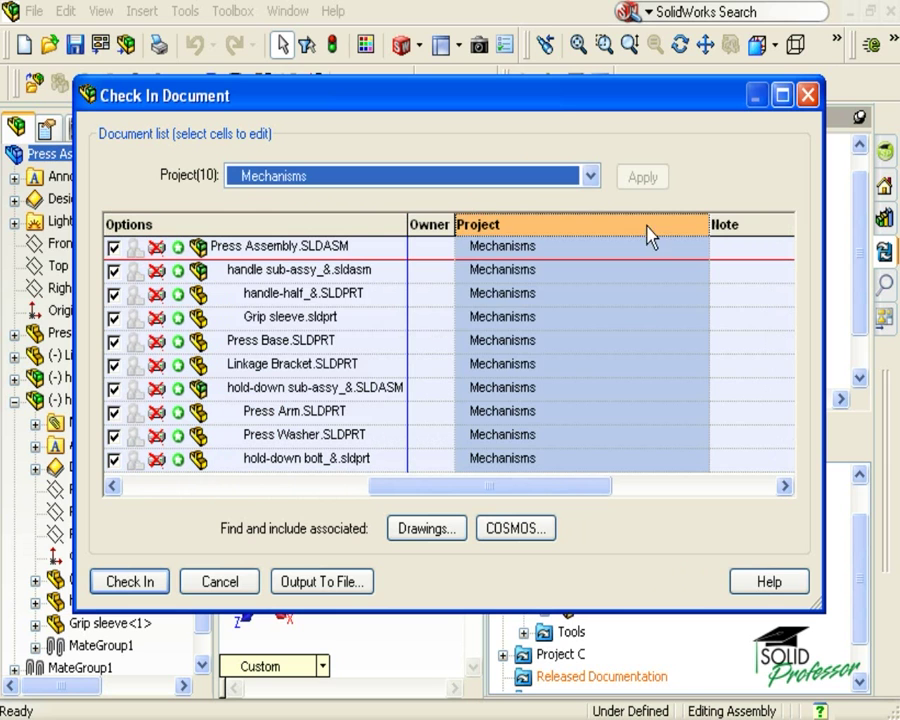
{"action": "left_click", "coordinate": [591, 176]}
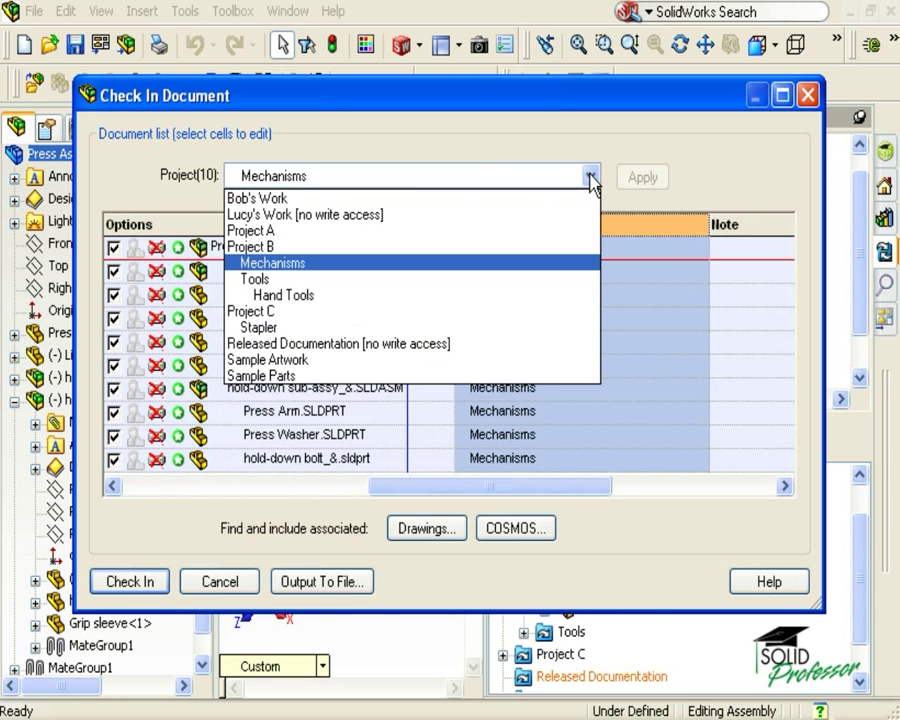
{"action": "left_click", "coordinate": [592, 178]}
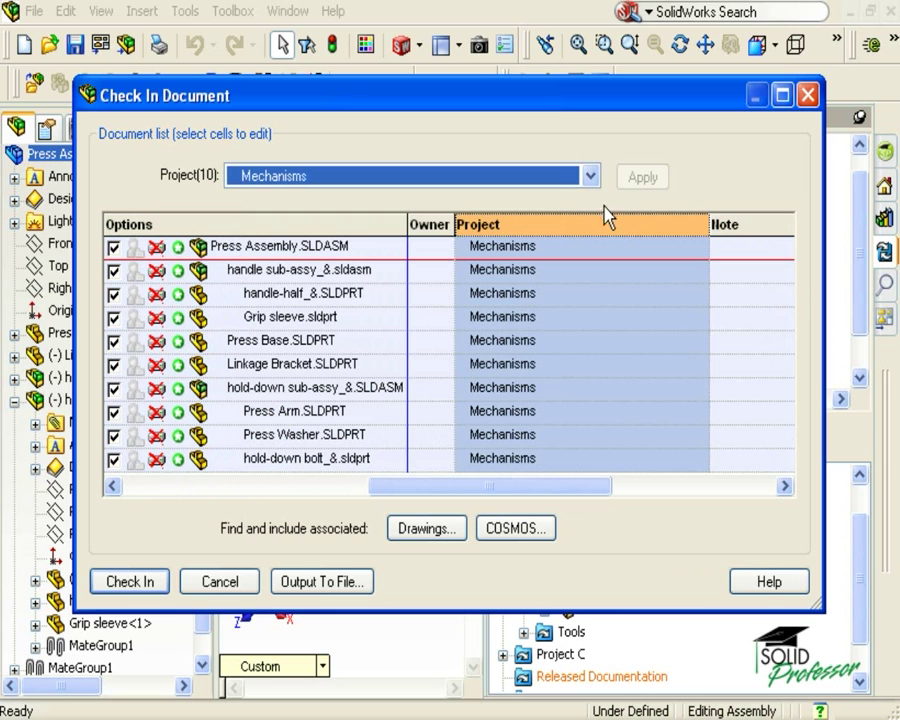
{"action": "left_click", "coordinate": [733, 226]}
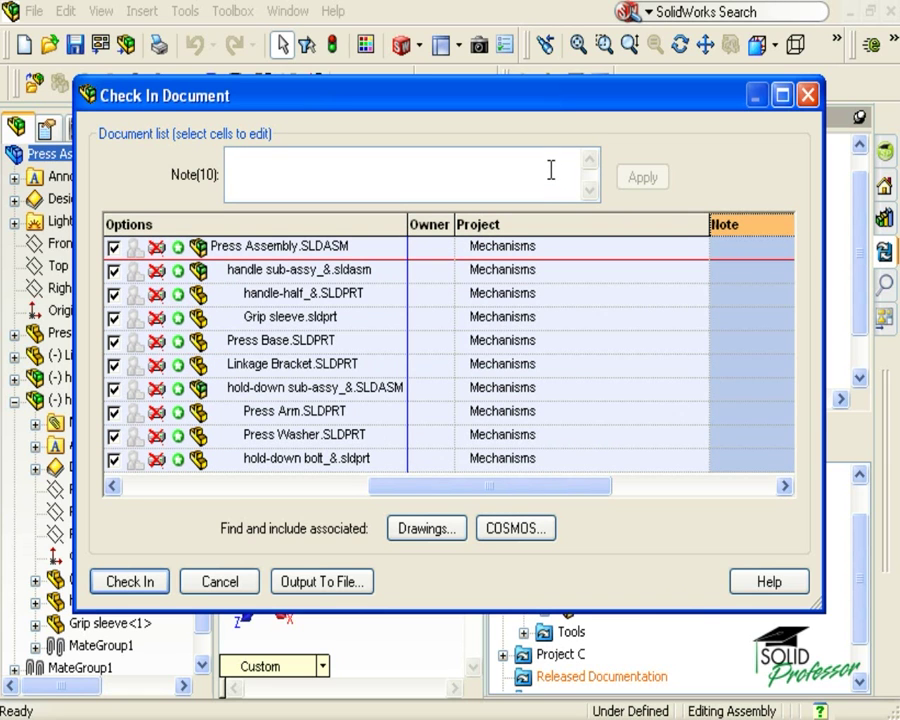
Apply the note 'Initial Check In' to all ten documents.
{"action": "type", "text": "In"}
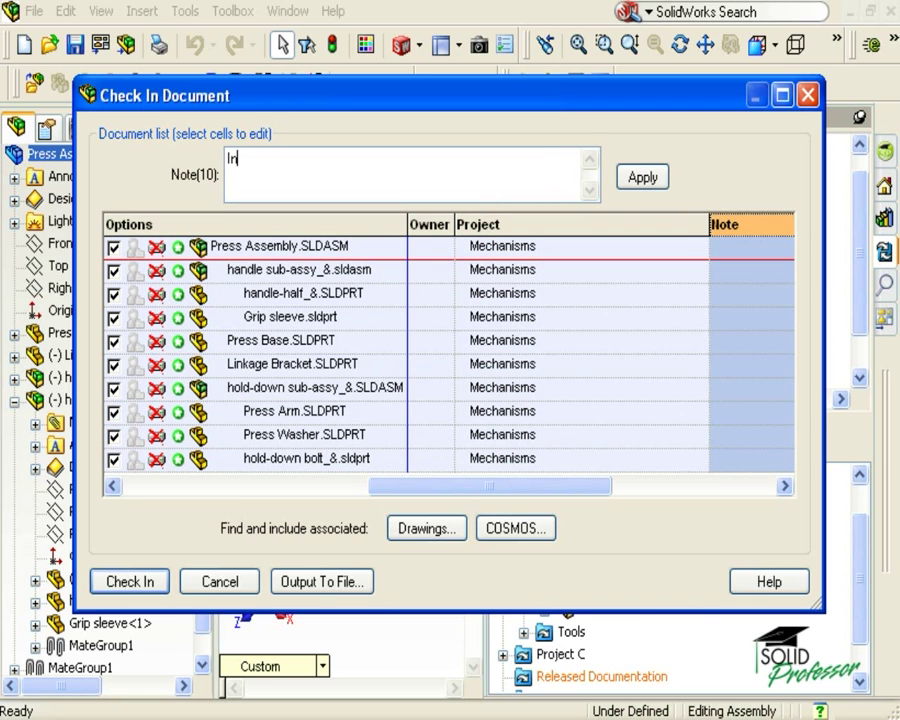
{"action": "type", "text": "itial Check In"}
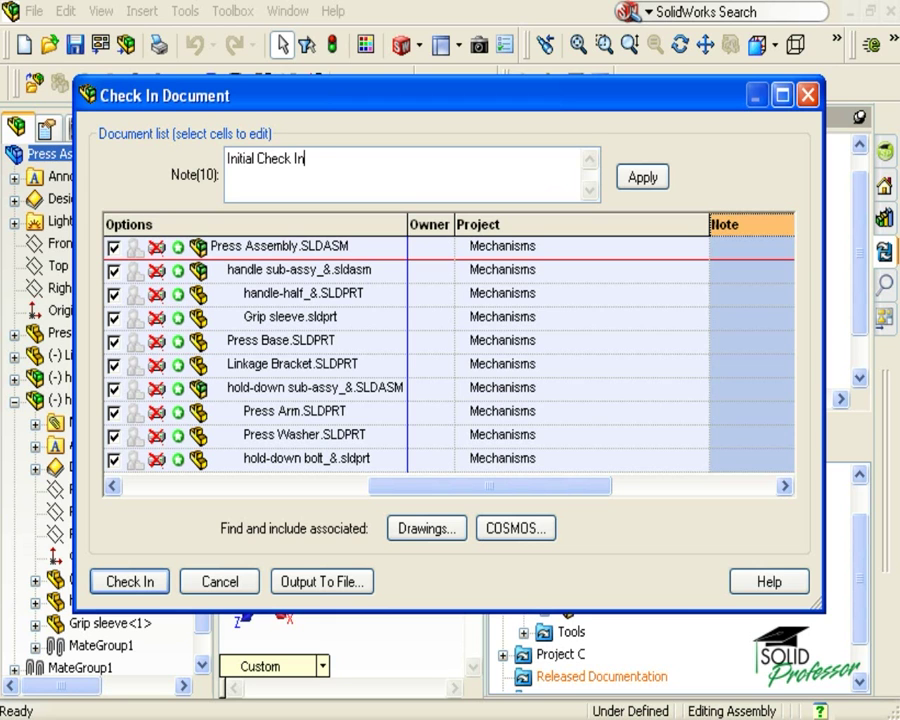
{"action": "left_click", "coordinate": [634, 182]}
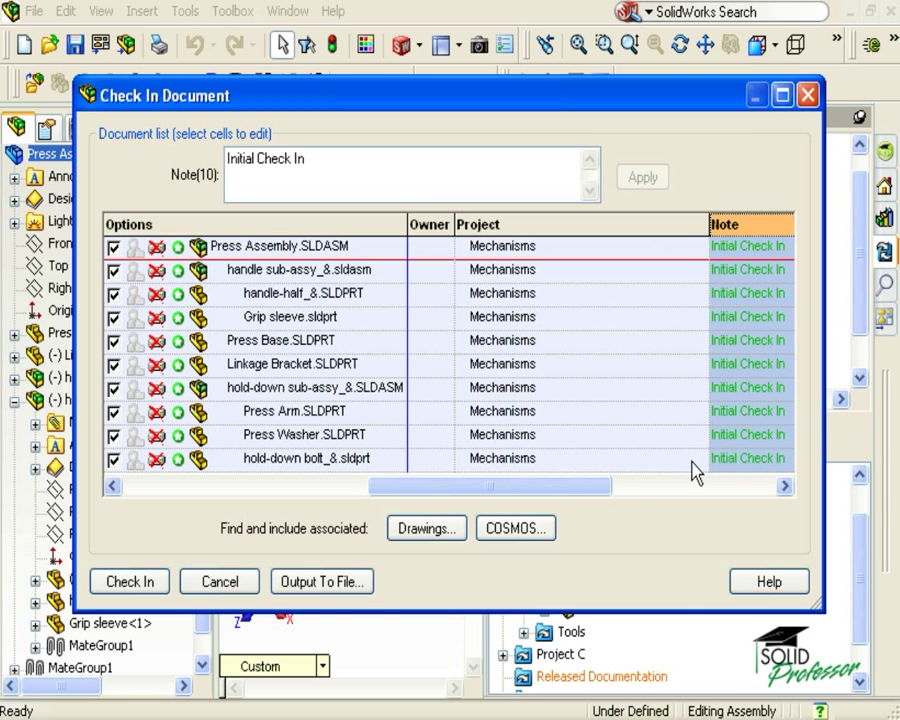
Check in the ten documents, confirming Mechanisms as the project for new documents.
{"action": "left_click", "coordinate": [166, 583]}
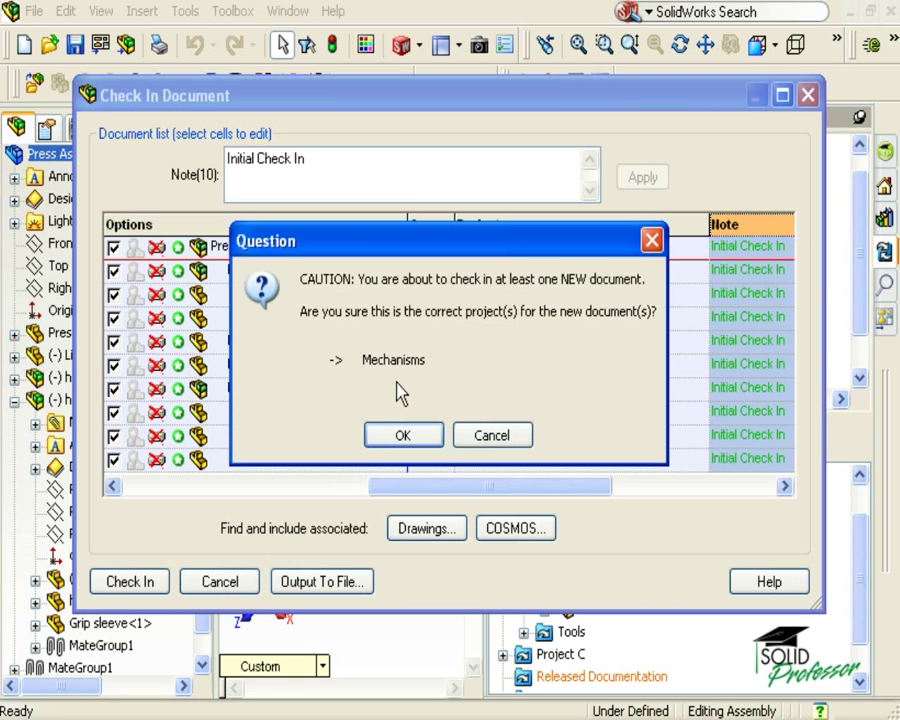
{"action": "left_click", "coordinate": [400, 436]}
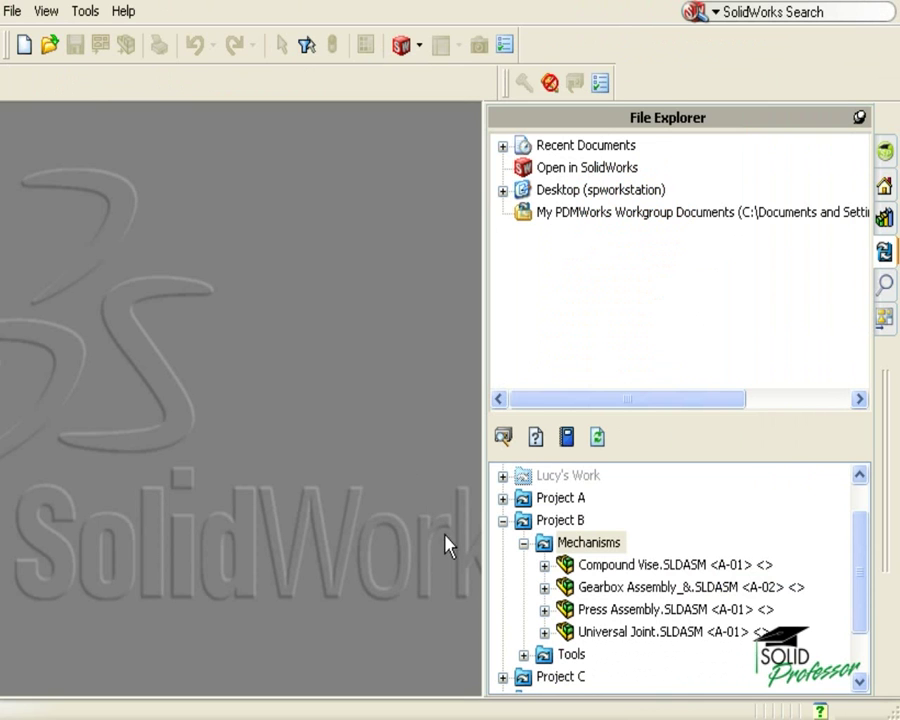
Expand Press Assembly.SLDASM and its handle sub-assy in the vault tree to show Grip sleeve and handle-halves.
{"action": "left_click", "coordinate": [544, 610]}
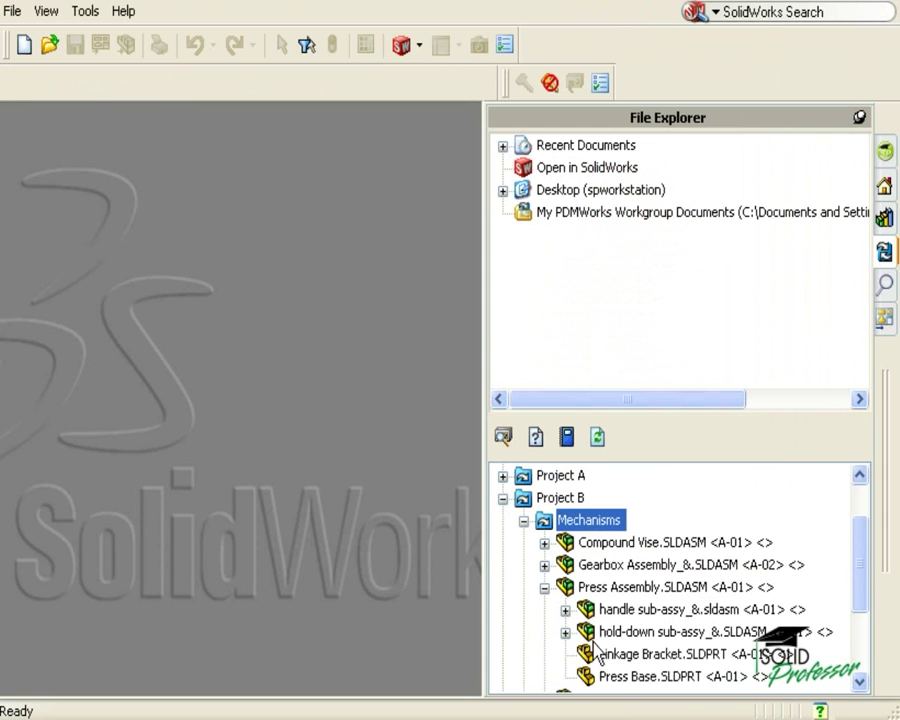
{"action": "left_click", "coordinate": [565, 609]}
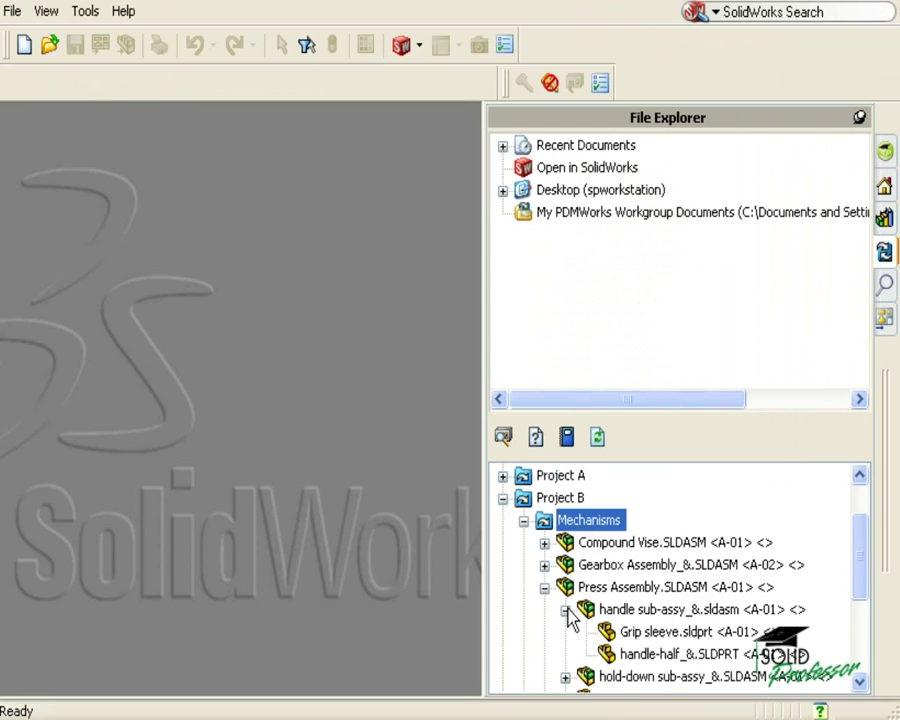